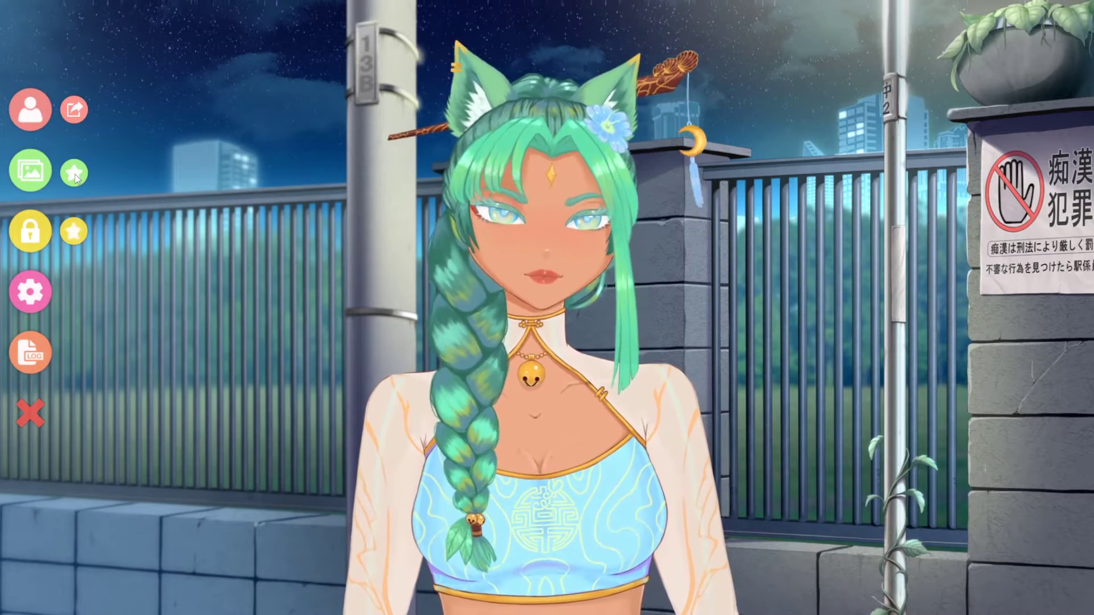
# - Open the avatar item list, scroll down through every item, then return to the top
pyautogui.click(74, 173)
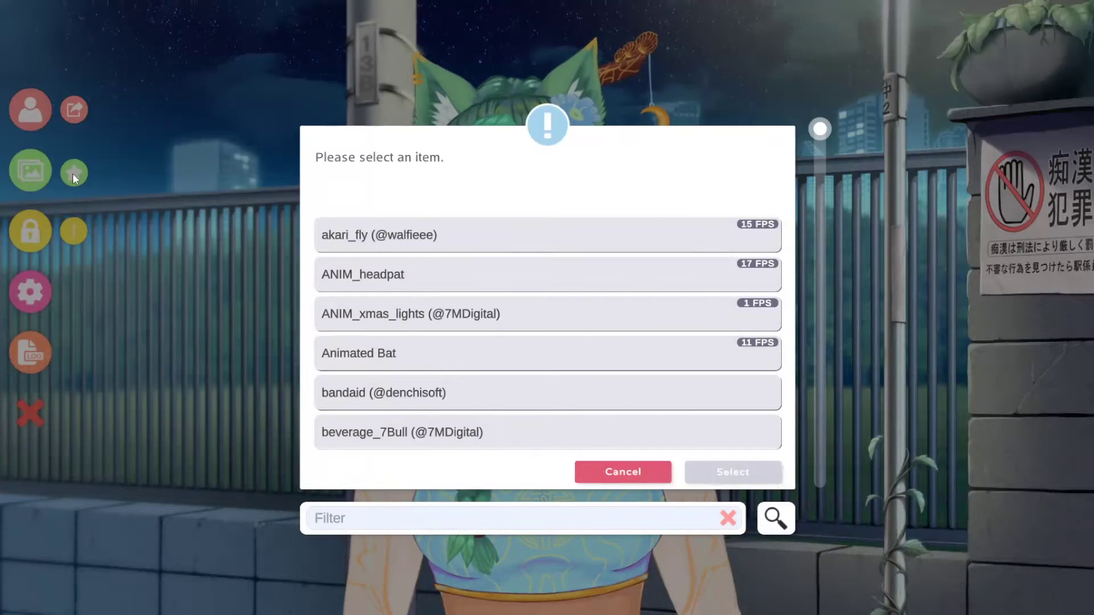
pyautogui.scroll(-1, 528, 254)
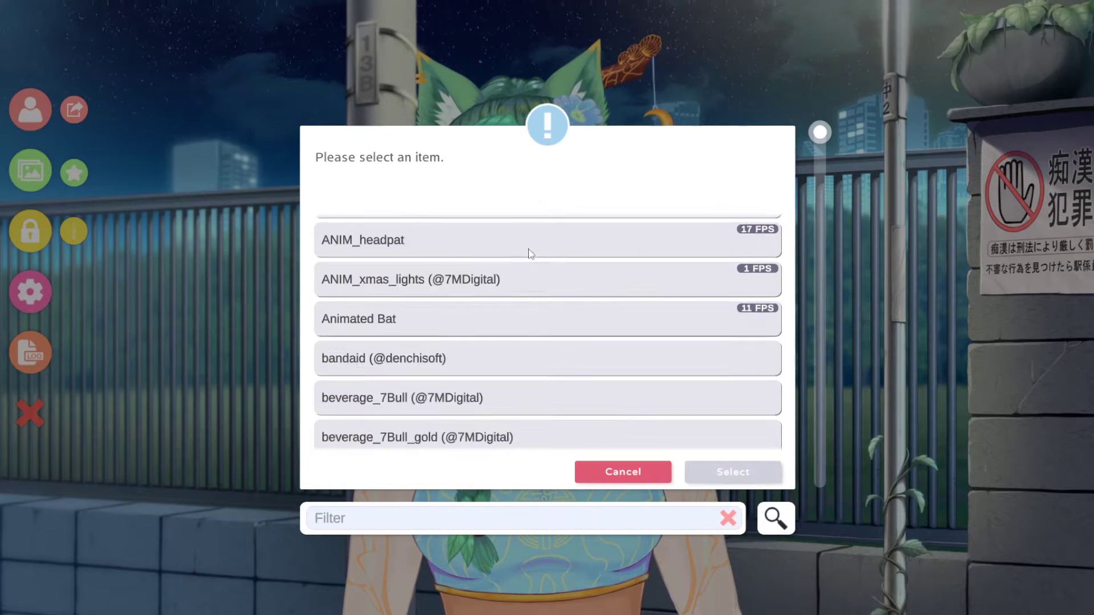
pyautogui.scroll(-12, 529, 254)
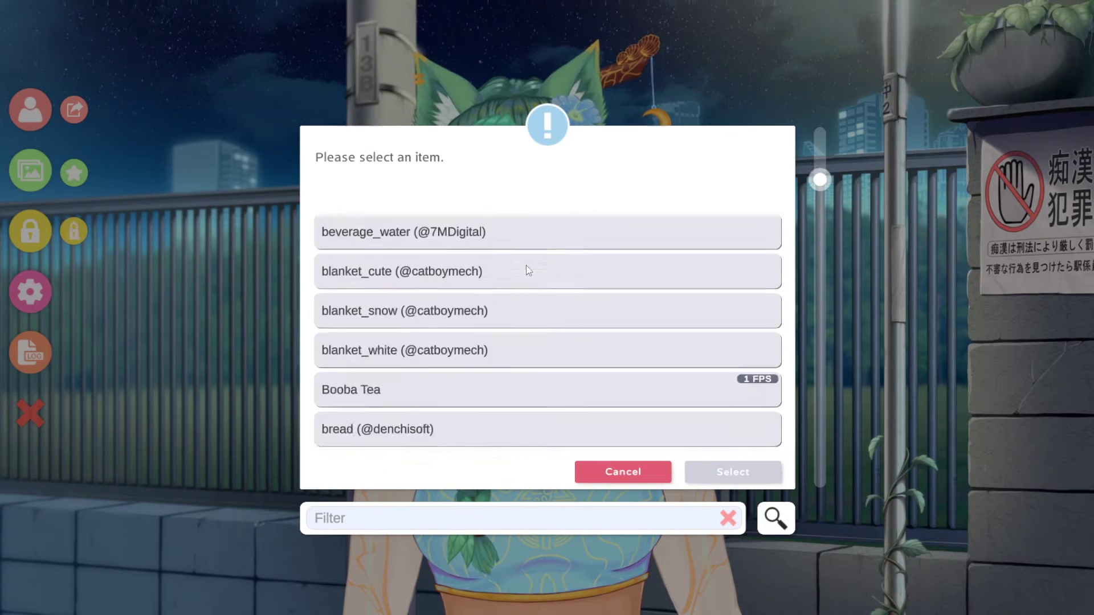
pyautogui.scroll(-20, 529, 271)
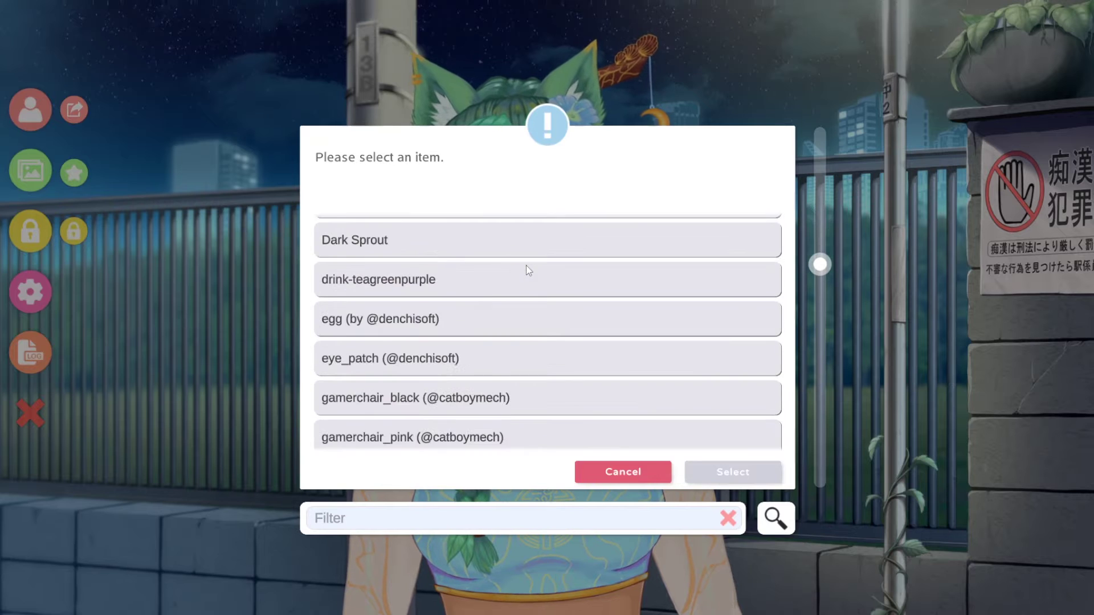
pyautogui.scroll(-20, 526, 266)
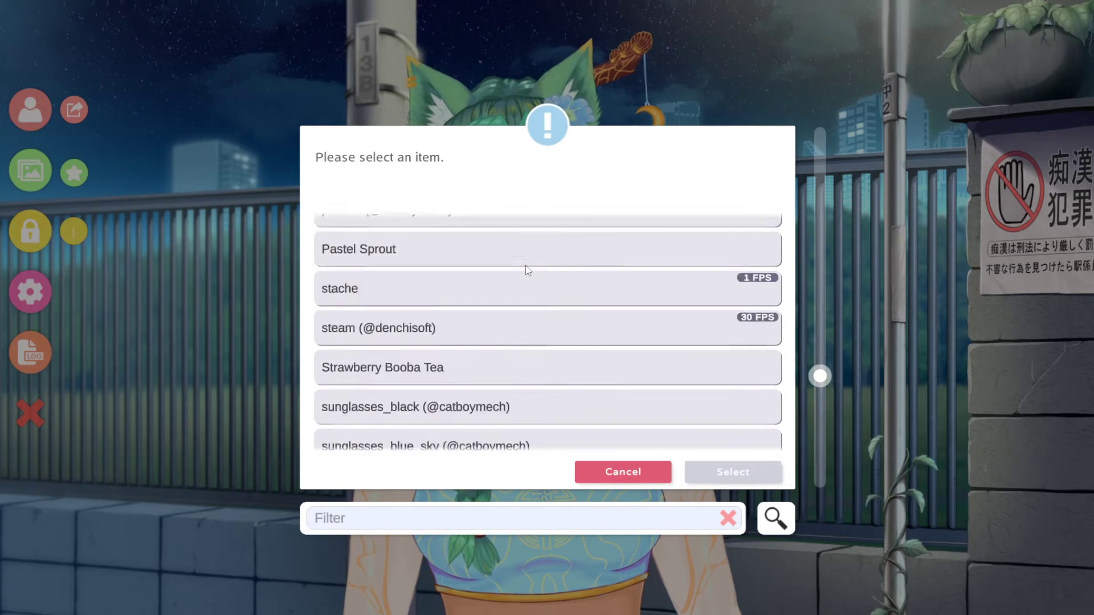
pyautogui.scroll(-20, 527, 268)
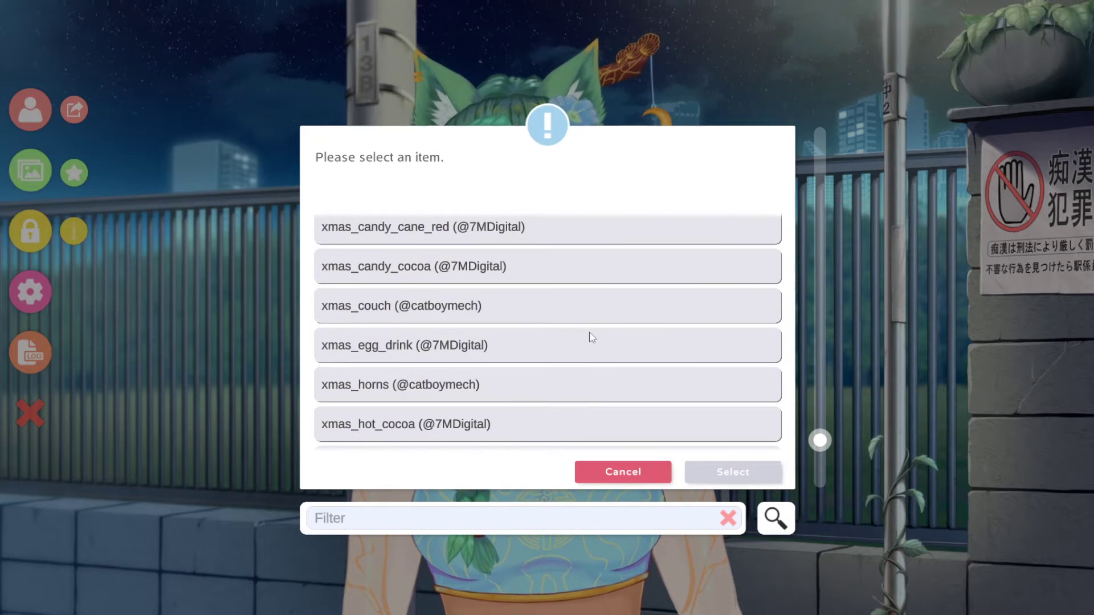
pyautogui.scroll(-8, 593, 337)
pyautogui.moveTo(819, 490); pyautogui.dragTo(819, 132)
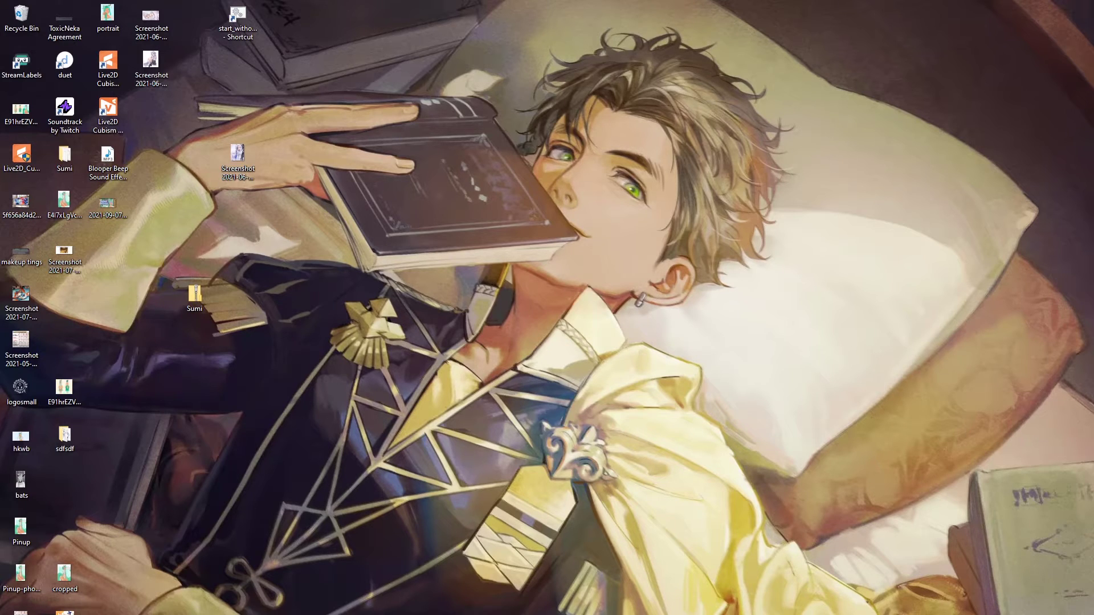
# - In a new File Explorer window, browse to D:\Program Files\Steam\steamapps\common\VTube Studio
pyautogui.press('super+e')
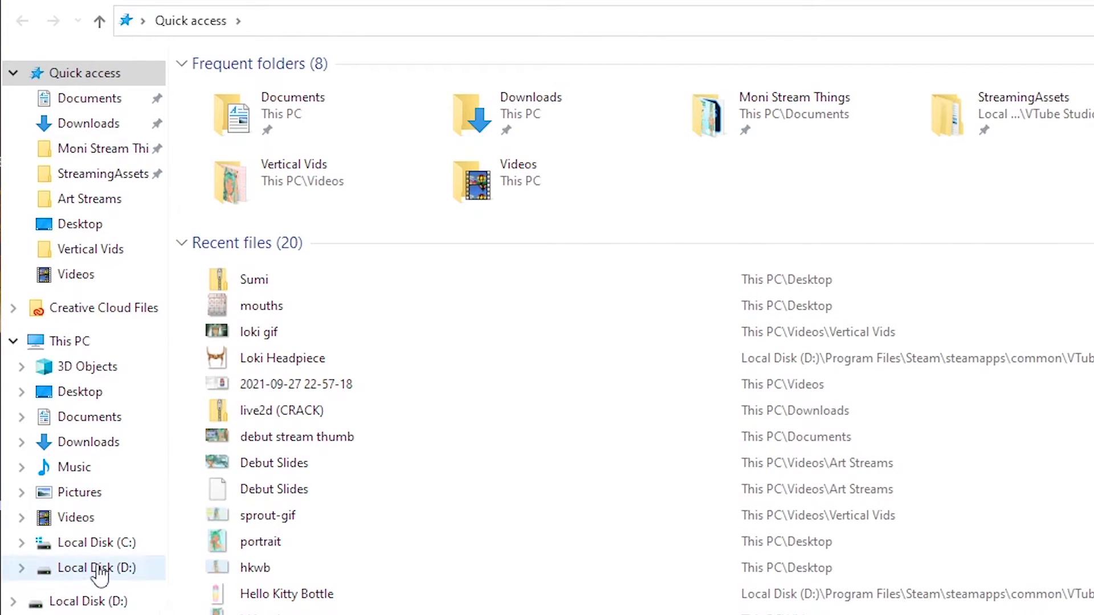
pyautogui.click(103, 544)
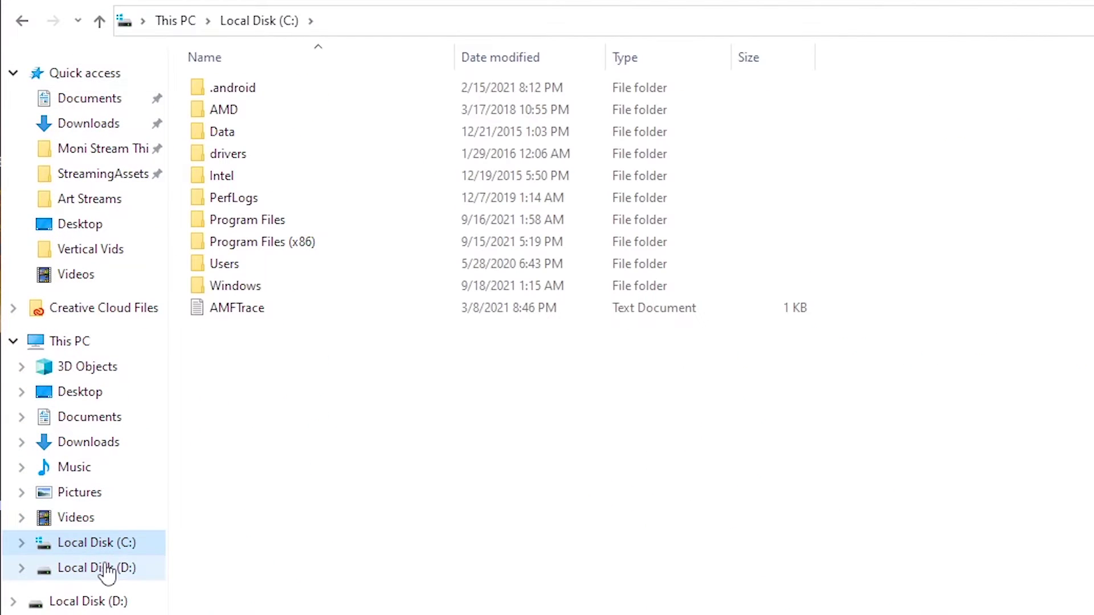
pyautogui.click(107, 570)
pyautogui.doubleClick(293, 177)
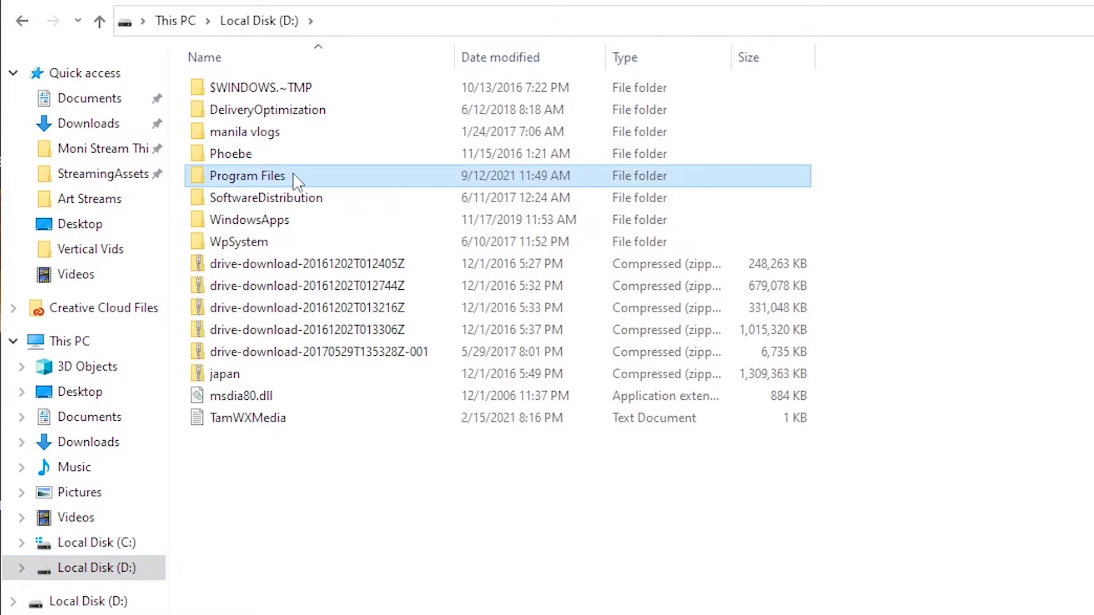
pyautogui.doubleClick(296, 158)
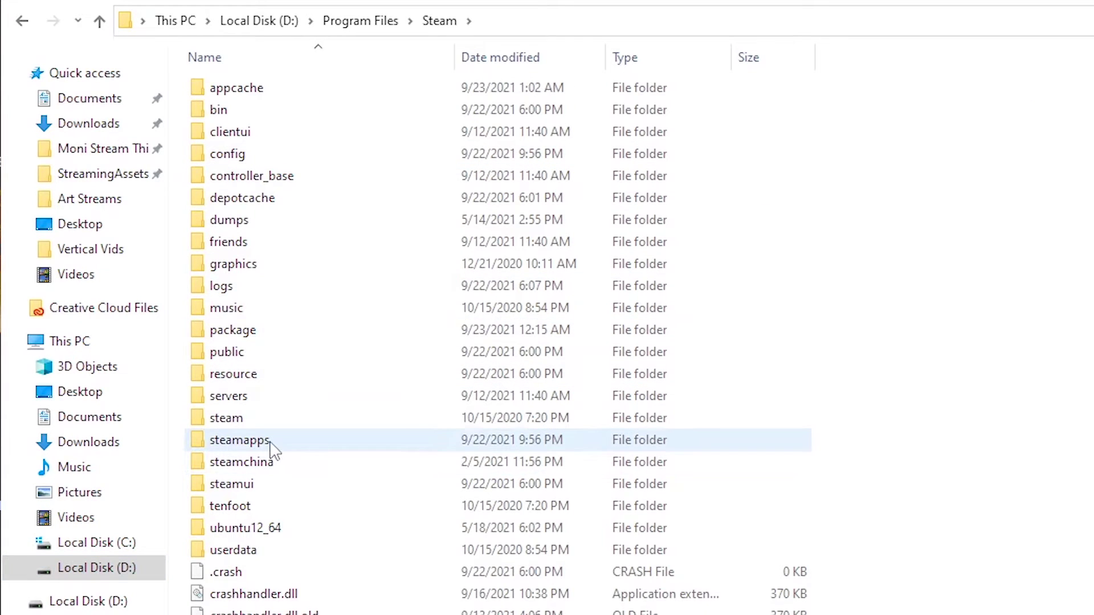
pyautogui.doubleClick(285, 443)
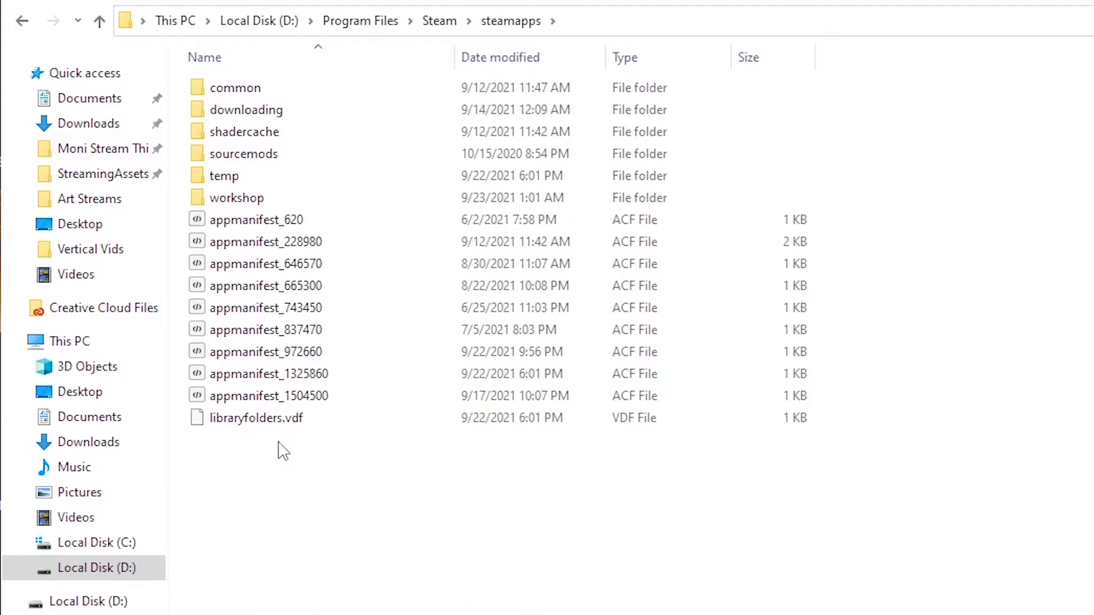
pyautogui.doubleClick(268, 90)
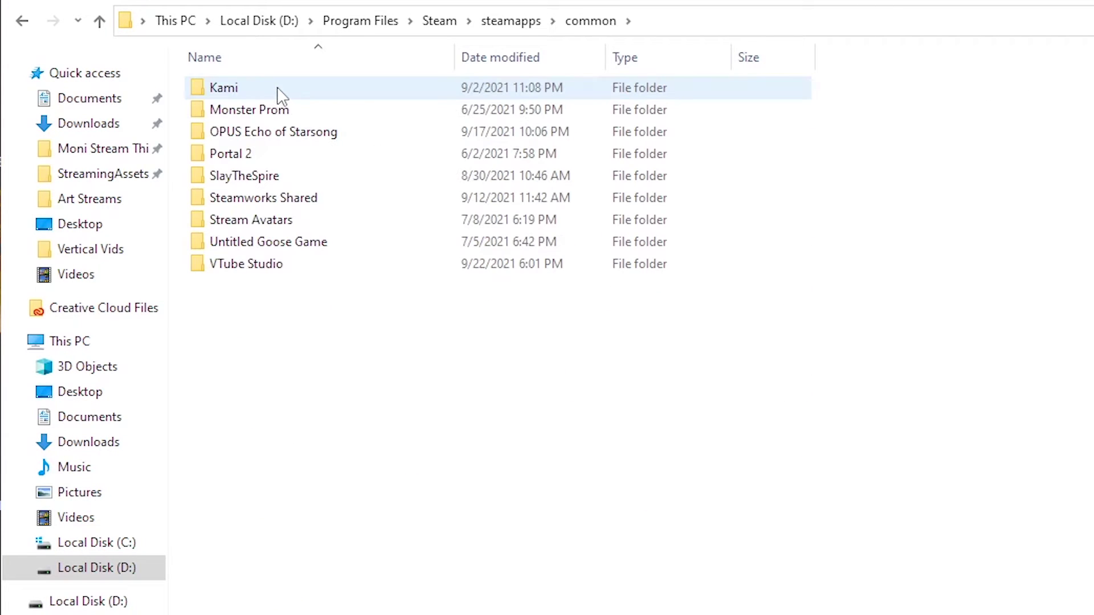
pyautogui.doubleClick(279, 268)
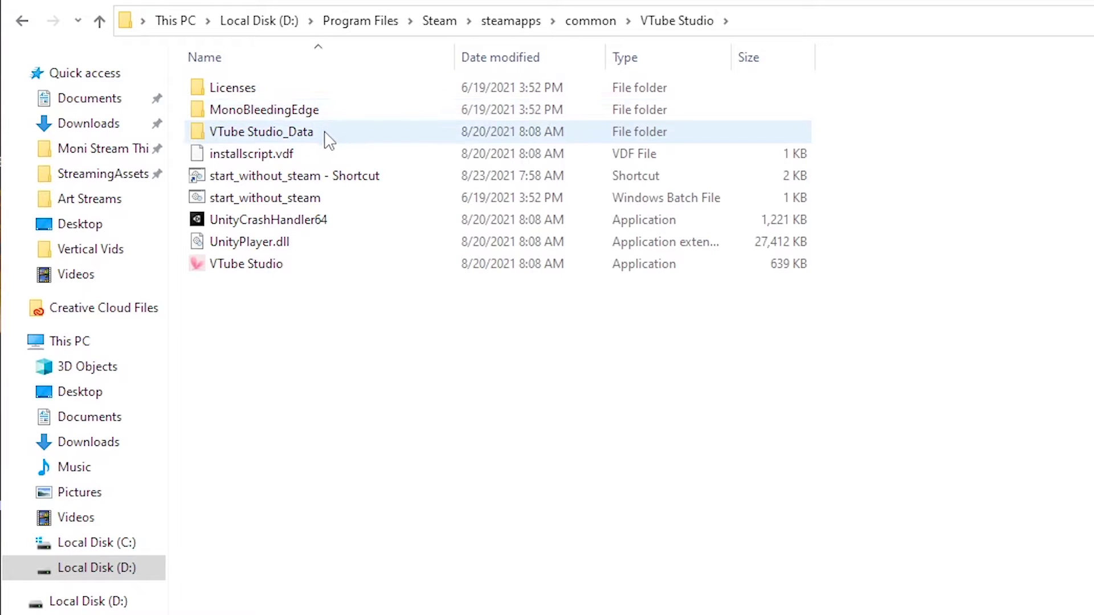
# - Open VTube Studio_Data, then its StreamingAssets folder
pyautogui.doubleClick(328, 137)
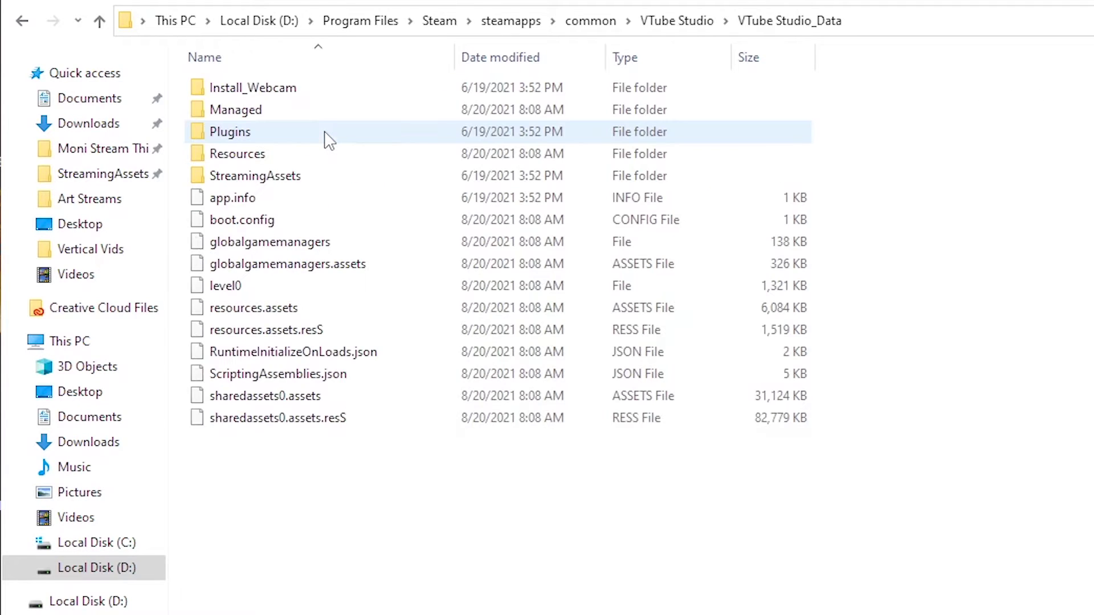
pyautogui.doubleClick(308, 181)
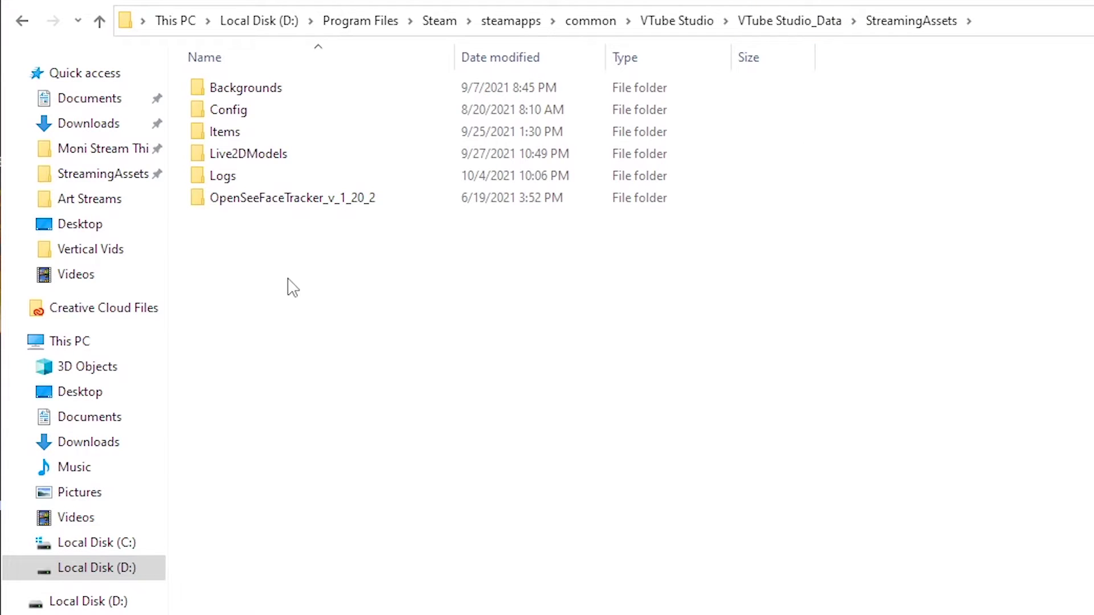
# - Open the Items folder, browse the item thumbnails, and select the ANIM_headpat folder
pyautogui.doubleClick(237, 136)
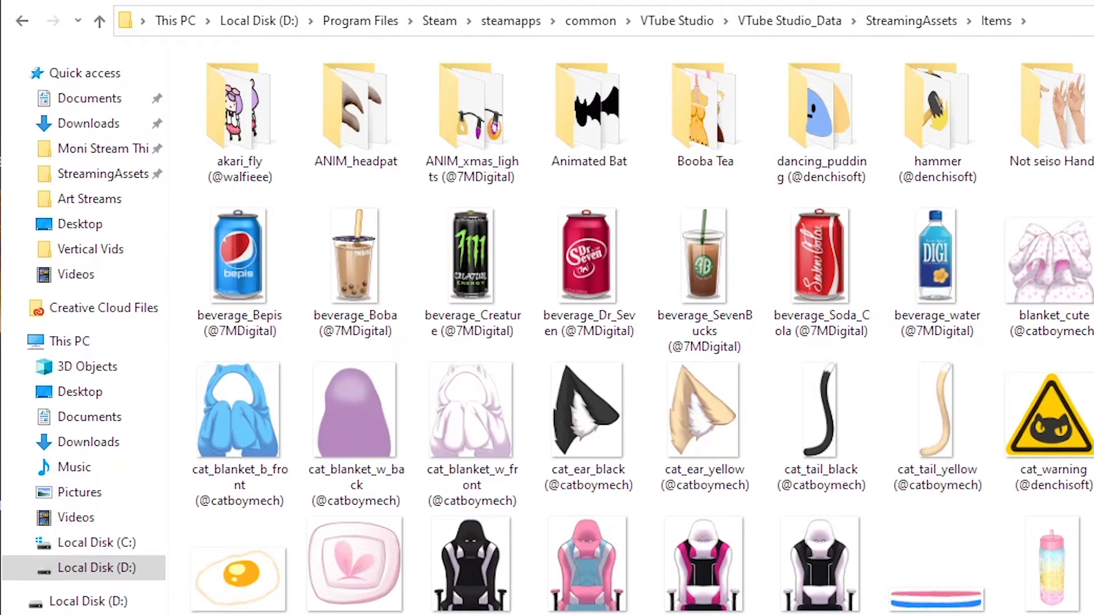
pyautogui.scroll(-5, 923, 336)
pyautogui.scroll(5, 923, 337)
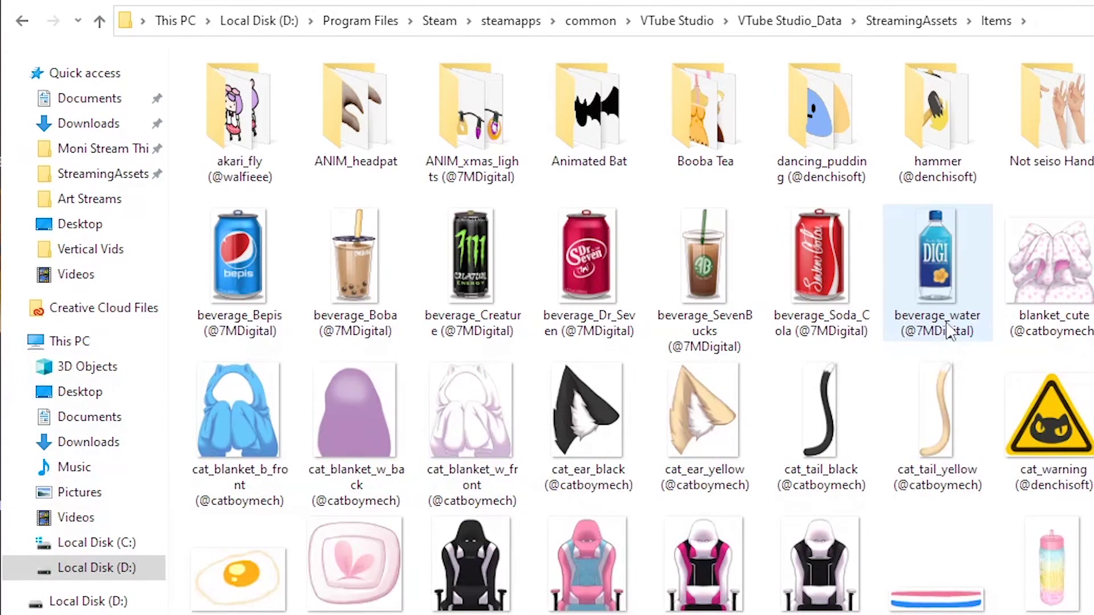
pyautogui.moveTo(849, 439)
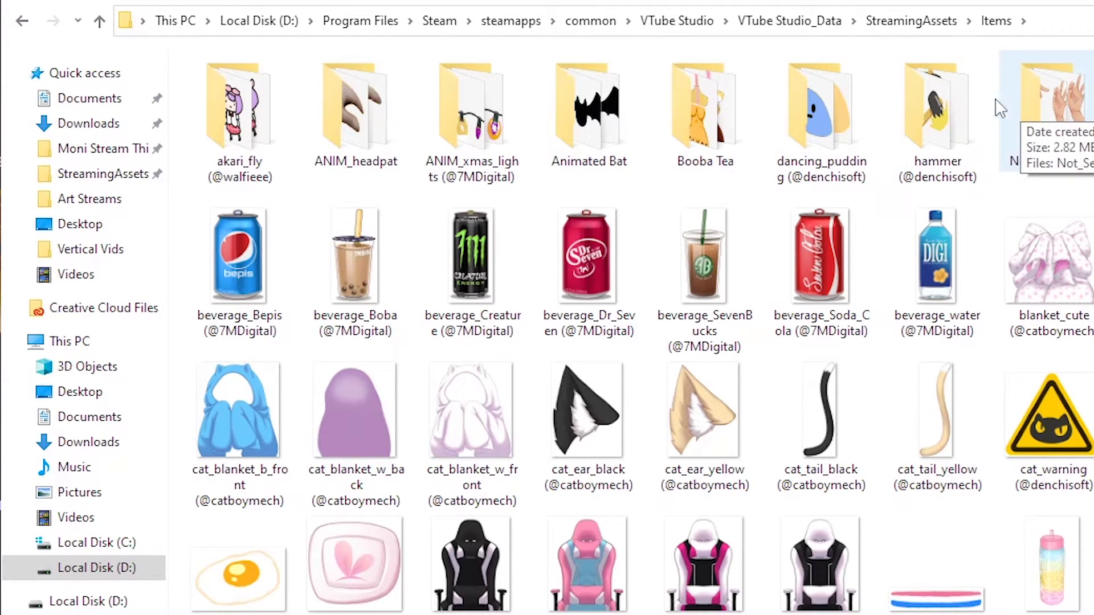
pyautogui.click(380, 121)
# - View the ANIM_headpat animation frames, then go back to the Items folder
pyautogui.doubleClick(379, 121)
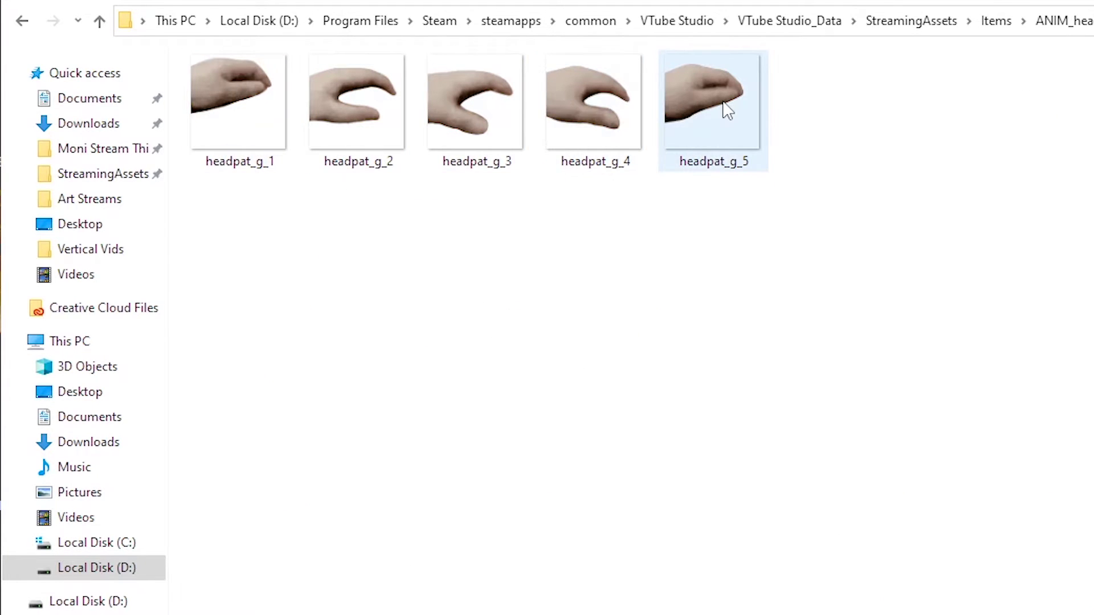
pyautogui.hotkey('alt', 'Left')
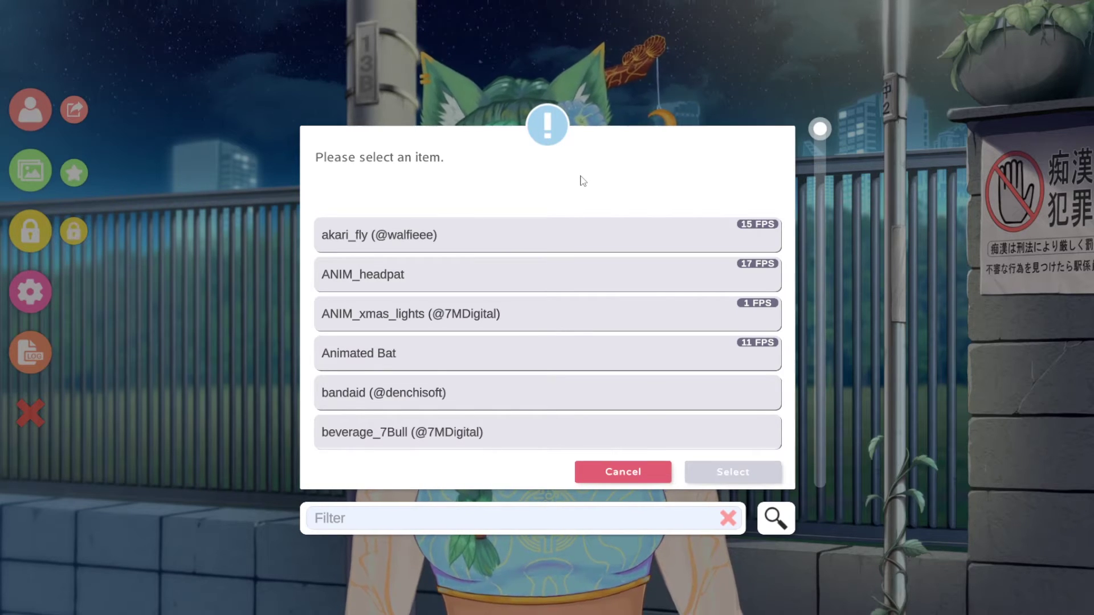
# - Filter the item list by 'sprout' and pick Pastel Sprout from the three results
pyautogui.scroll(-2, 581, 251)
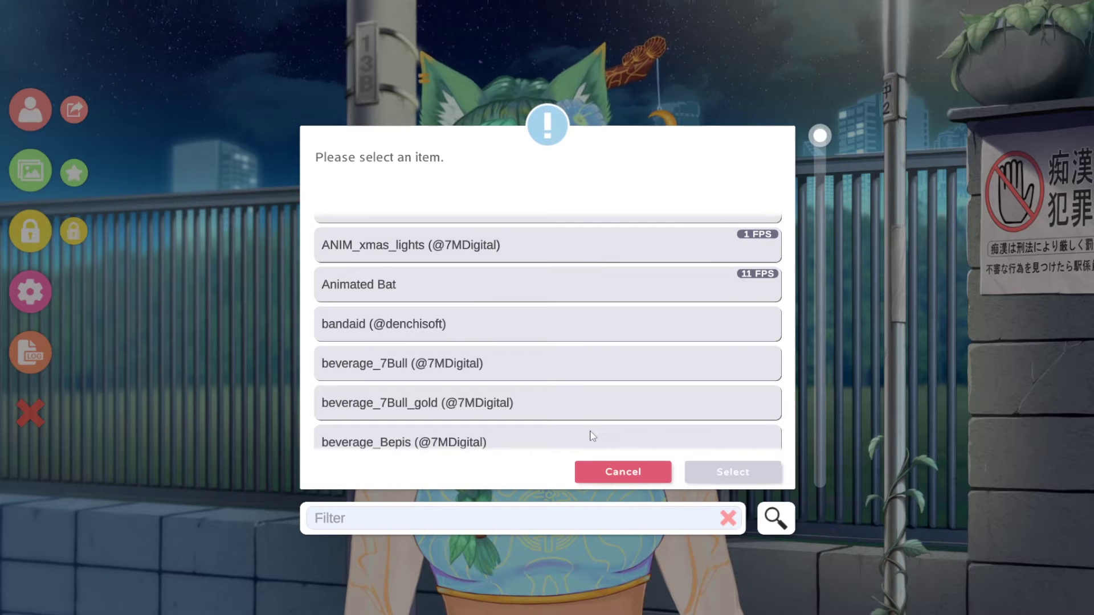
pyautogui.scroll(-5, 593, 436)
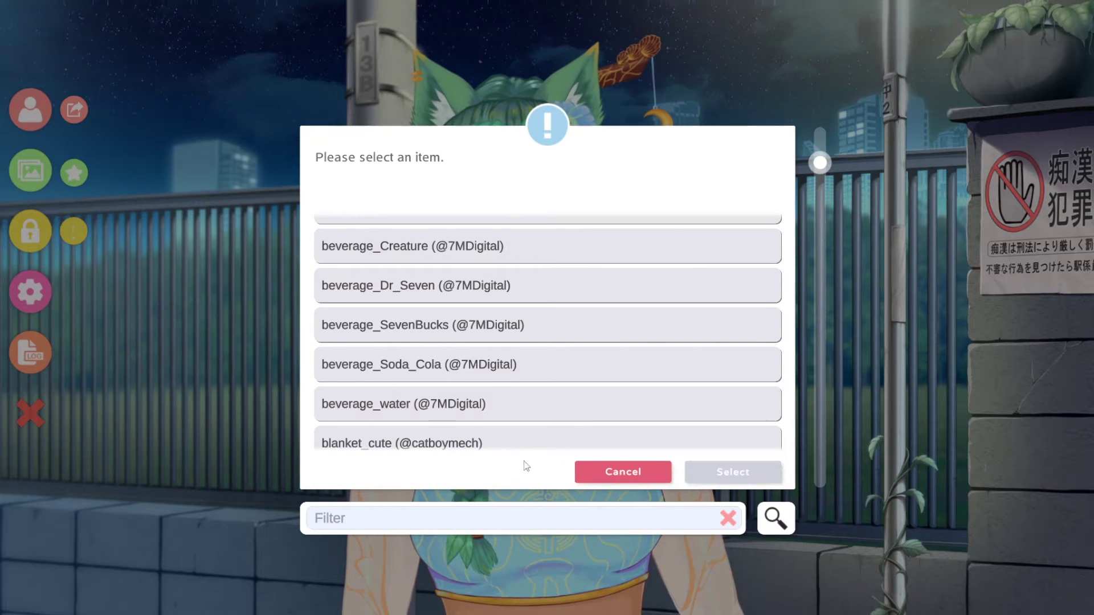
pyautogui.scroll(4, 431, 389)
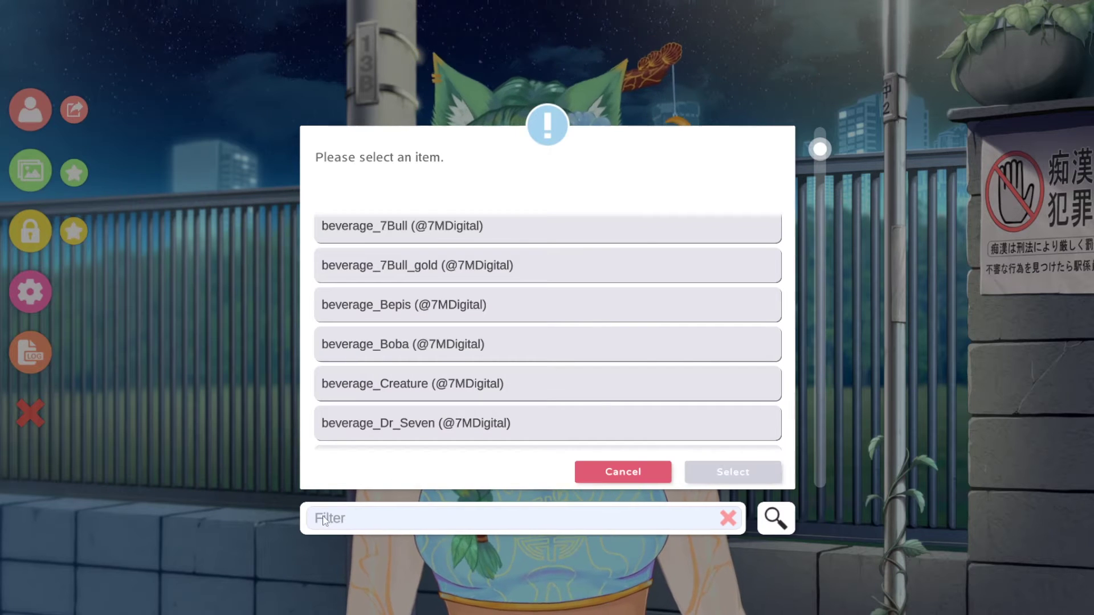
pyautogui.write('spr')
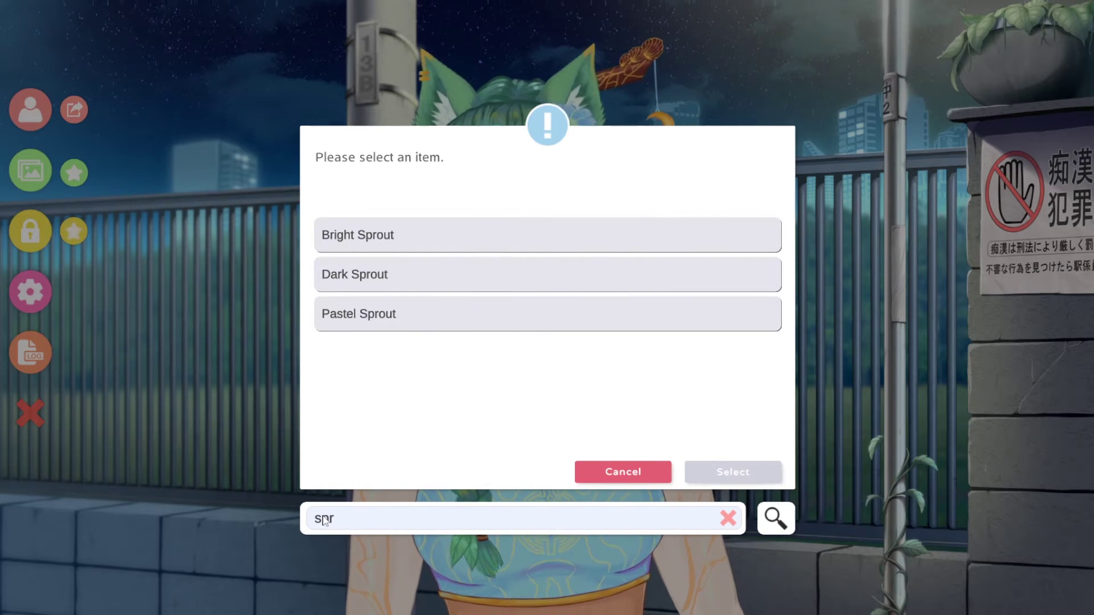
pyautogui.write('out')
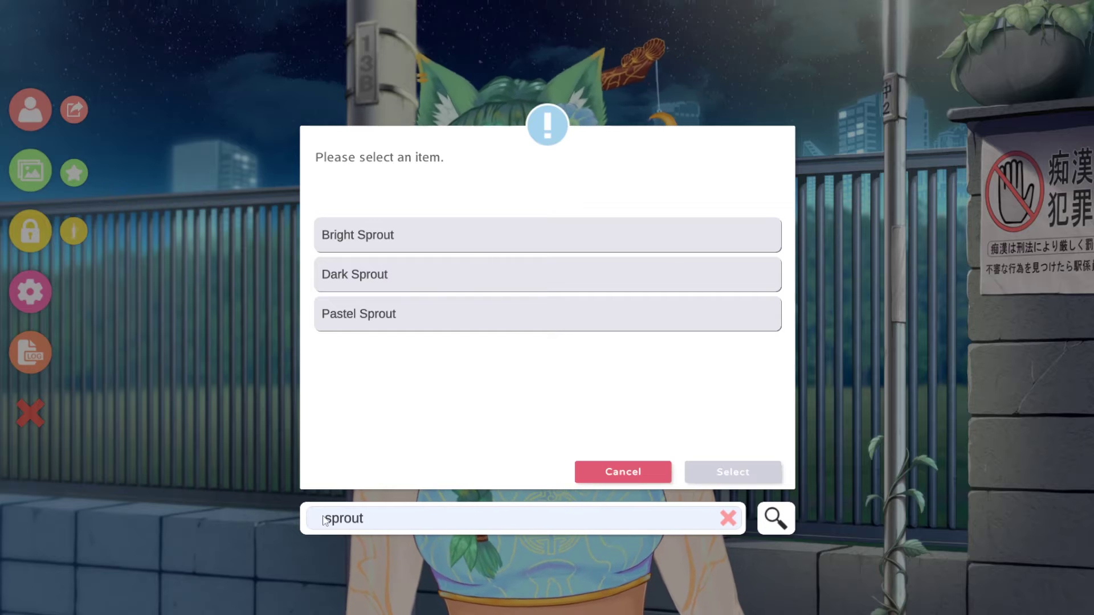
pyautogui.click(417, 318)
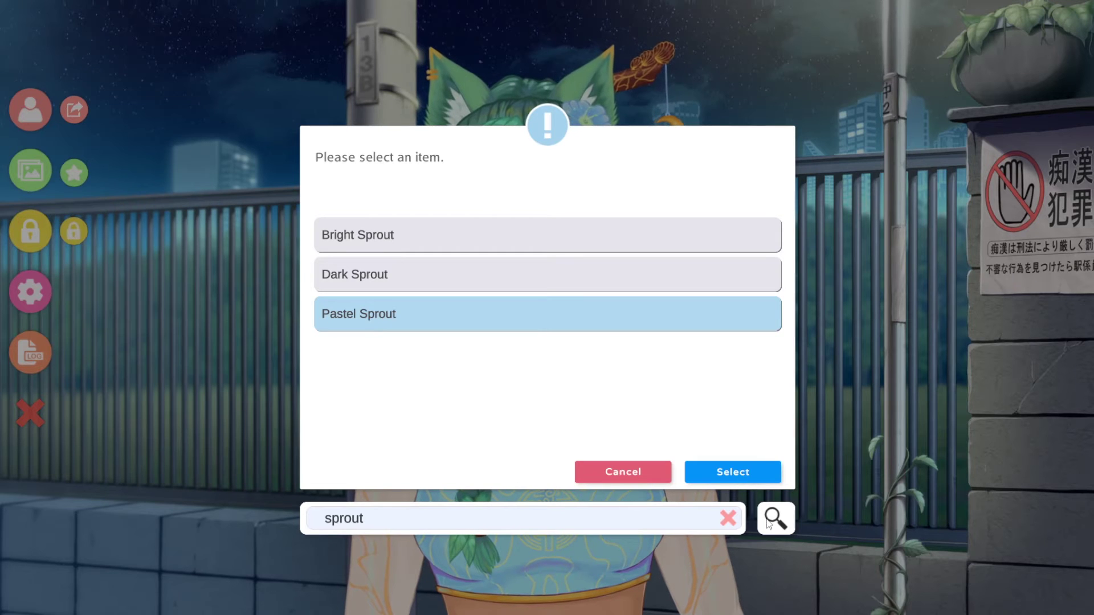
# - Select Pastel Sprout to place it on the avatar and show its Item Settings
pyautogui.click(740, 471)
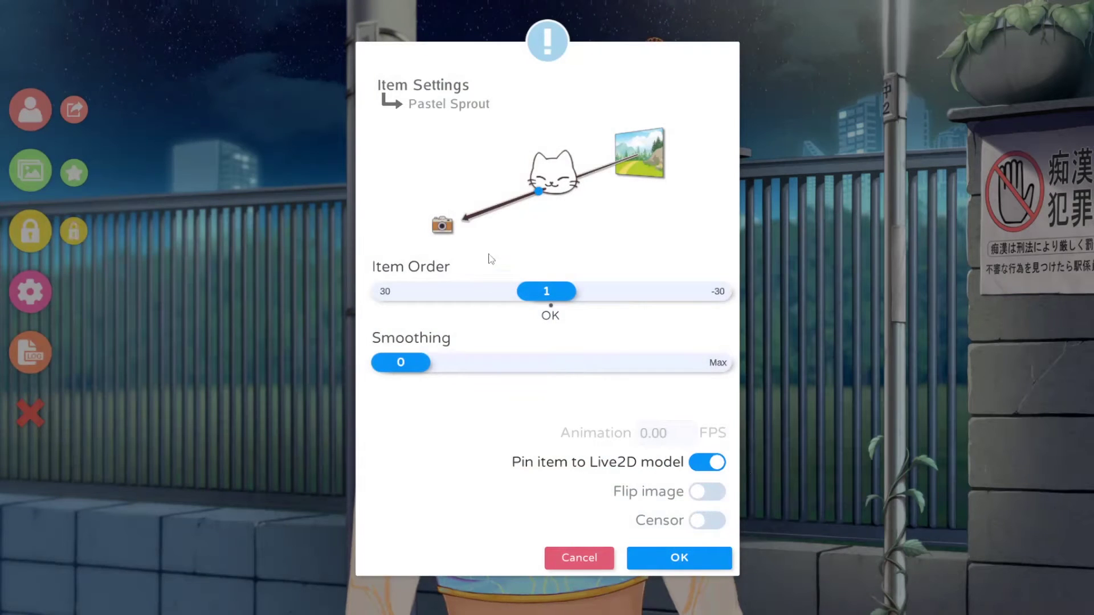